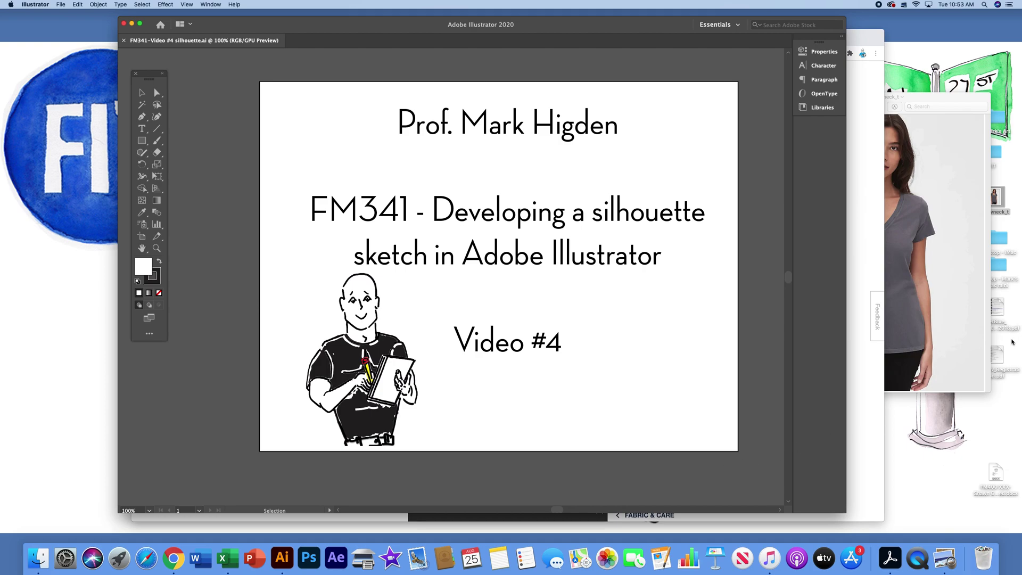
# - Bring the Gap Vintage Wash V-Neck T-Shirt page in Chrome to the front and scroll to its top
pyautogui.click(860, 44)
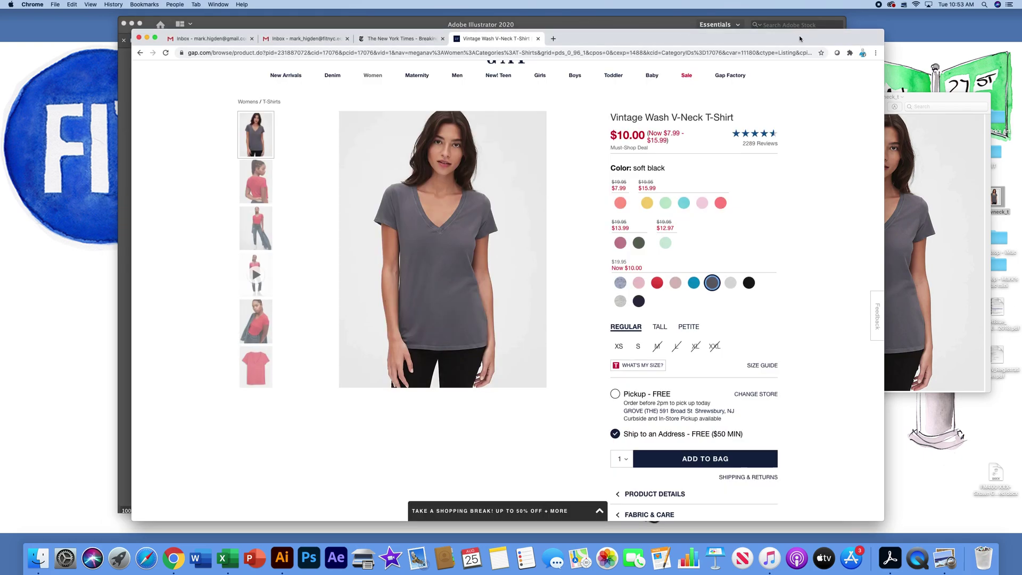
pyautogui.moveTo(774, 35); pyautogui.dragTo(709, 28)
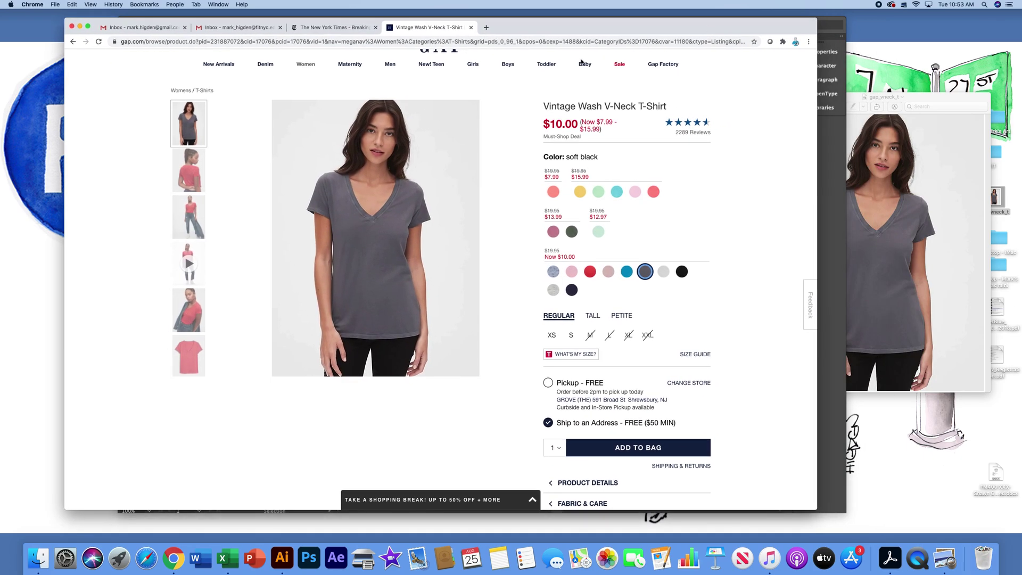
pyautogui.scroll(3, 514, 110)
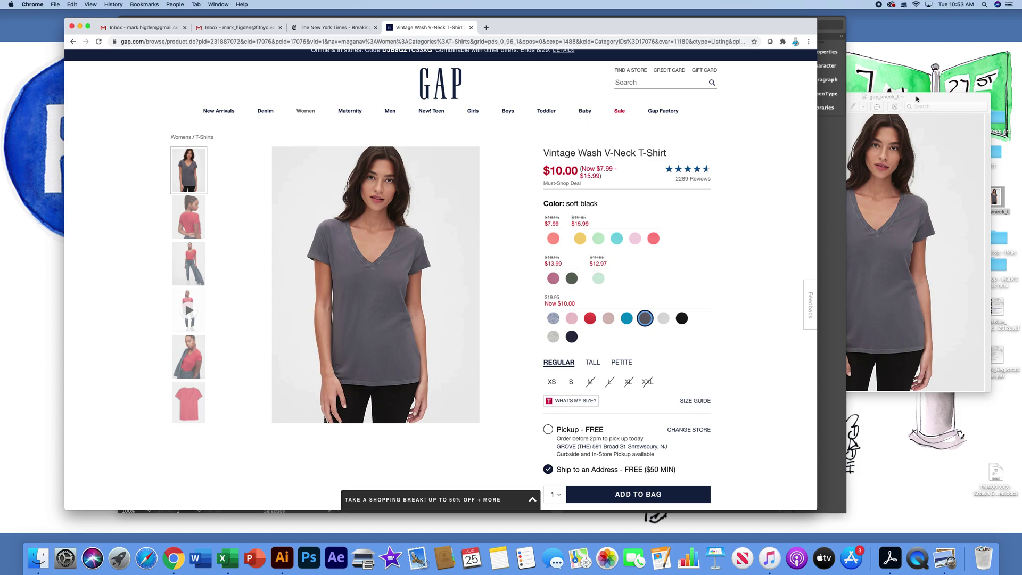
# - Check the product photo's image options, then close the saved gap_vneck_t photo preview window
pyautogui.moveTo(913, 99); pyautogui.dragTo(821, 109)
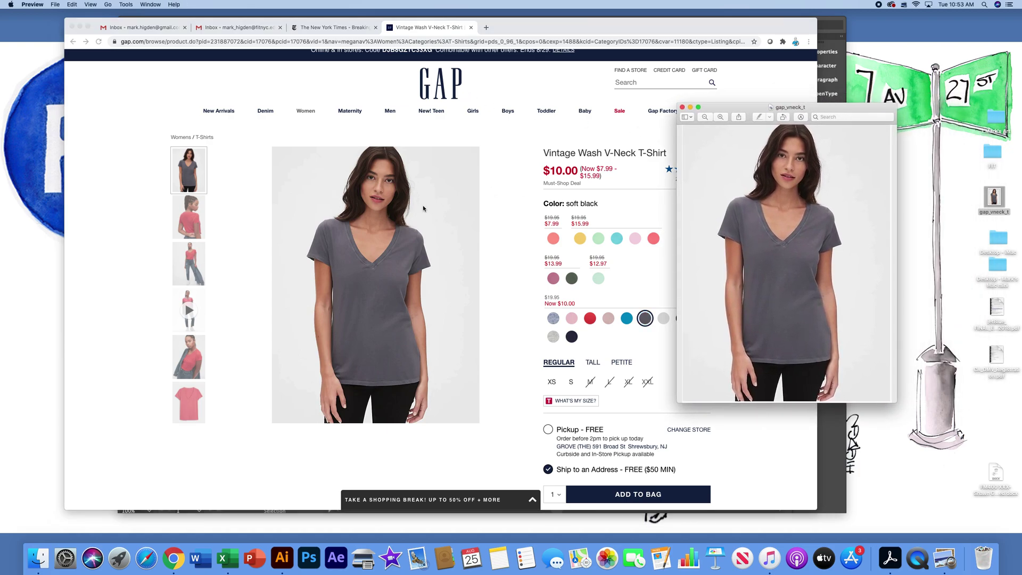
pyautogui.click(495, 173)
pyautogui.rightClick(419, 234)
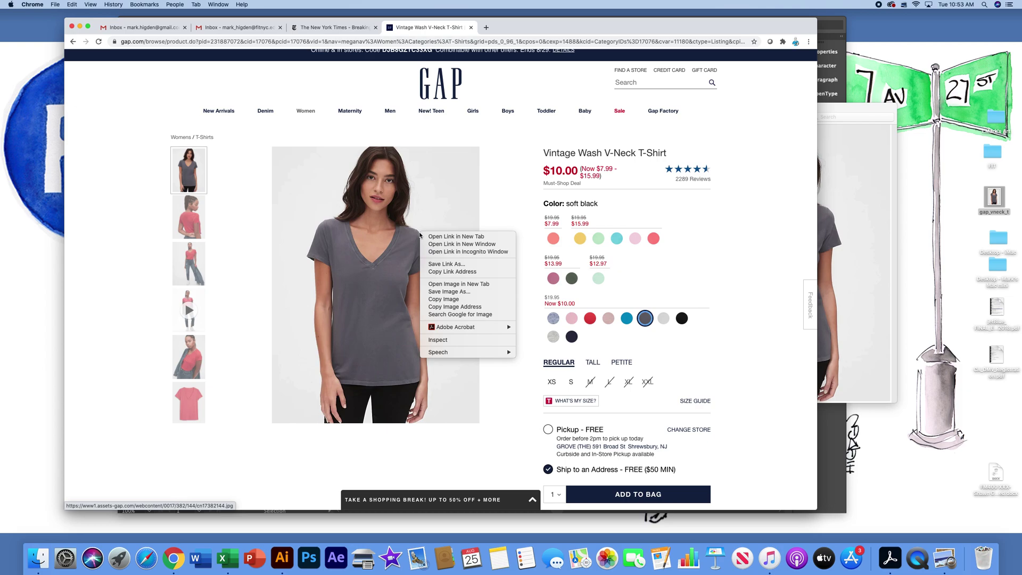
pyautogui.click(832, 111)
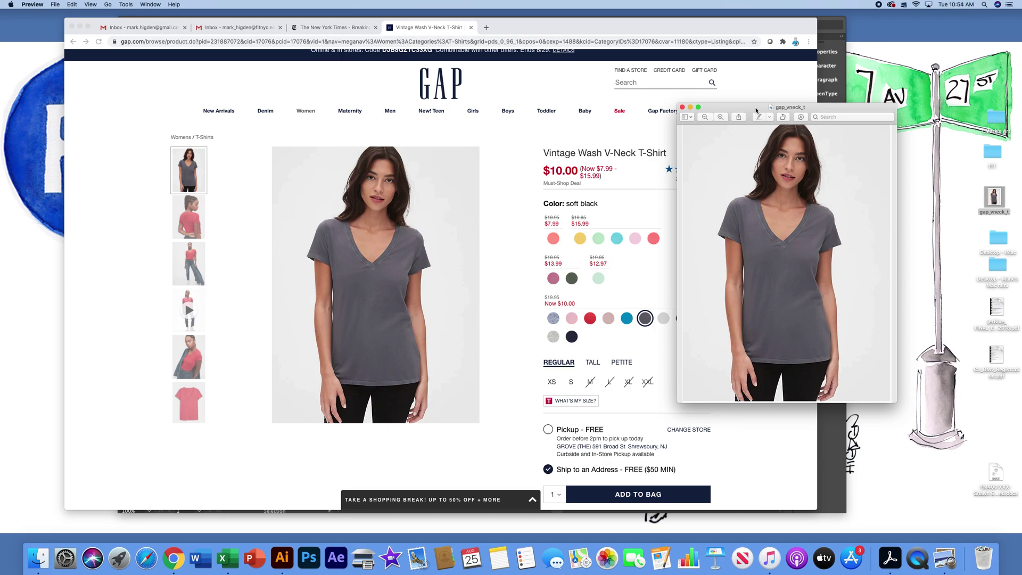
pyautogui.click(682, 107)
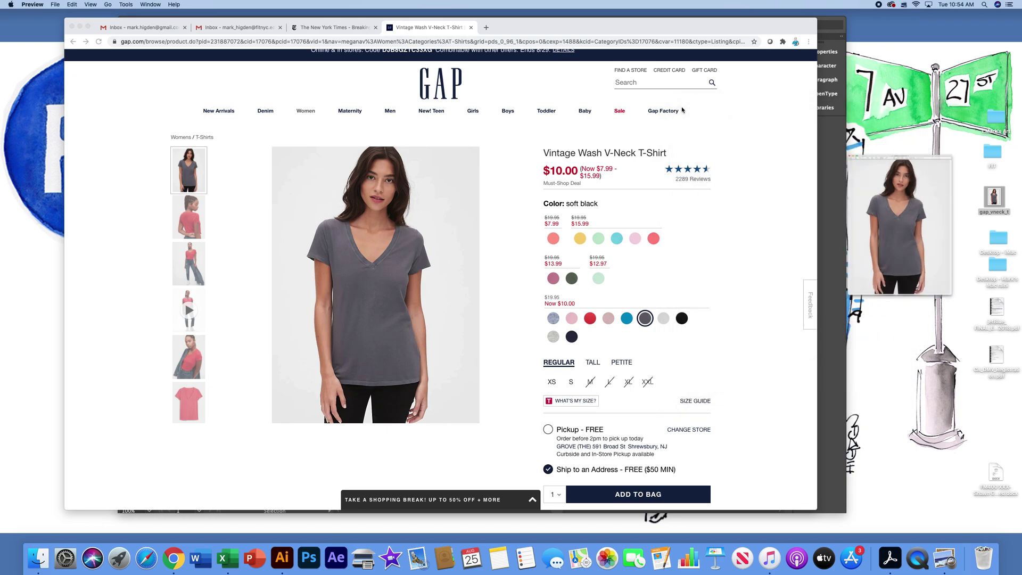
# - Create a new 8.5 x 11 in Print-preset document named 't shirt practice'
pyautogui.click(833, 35)
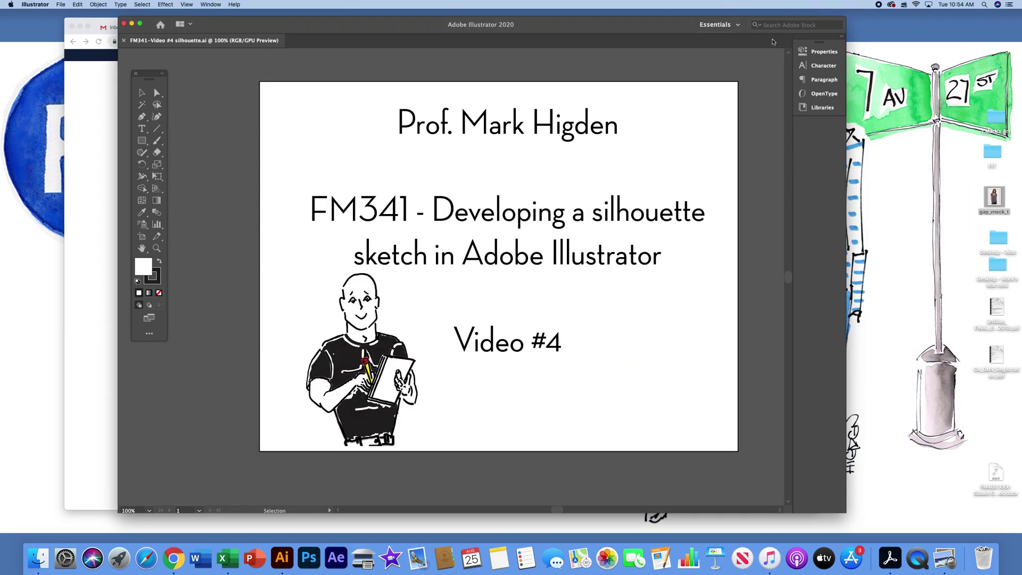
pyautogui.moveTo(225, 31); pyautogui.dragTo(209, 29)
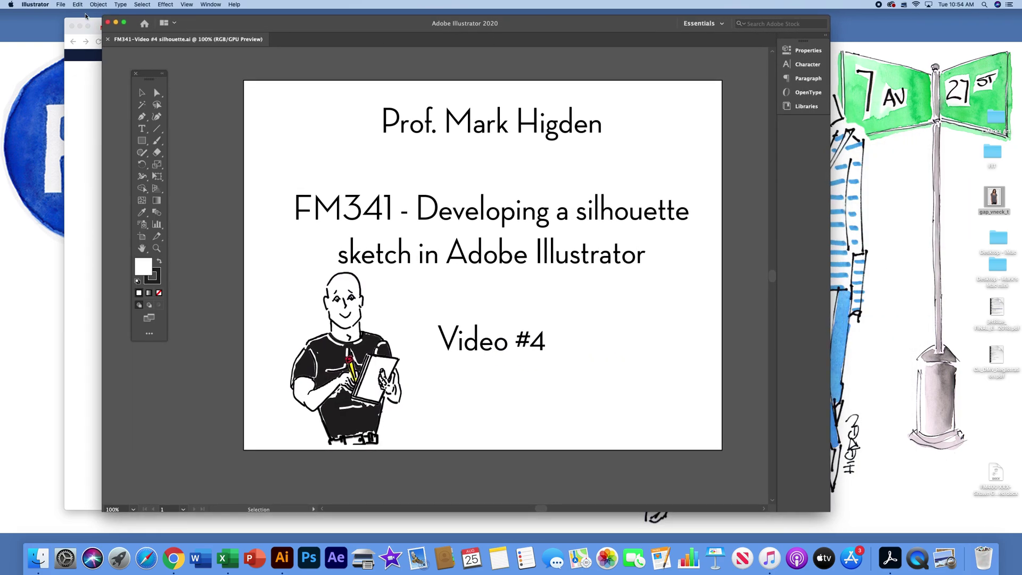
pyautogui.click(61, 4)
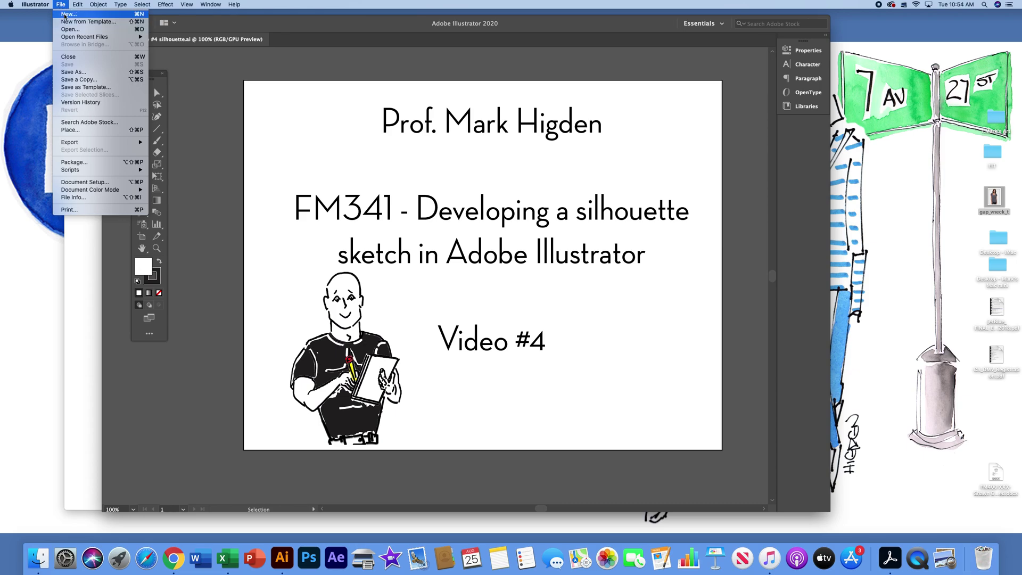
pyautogui.click(65, 14)
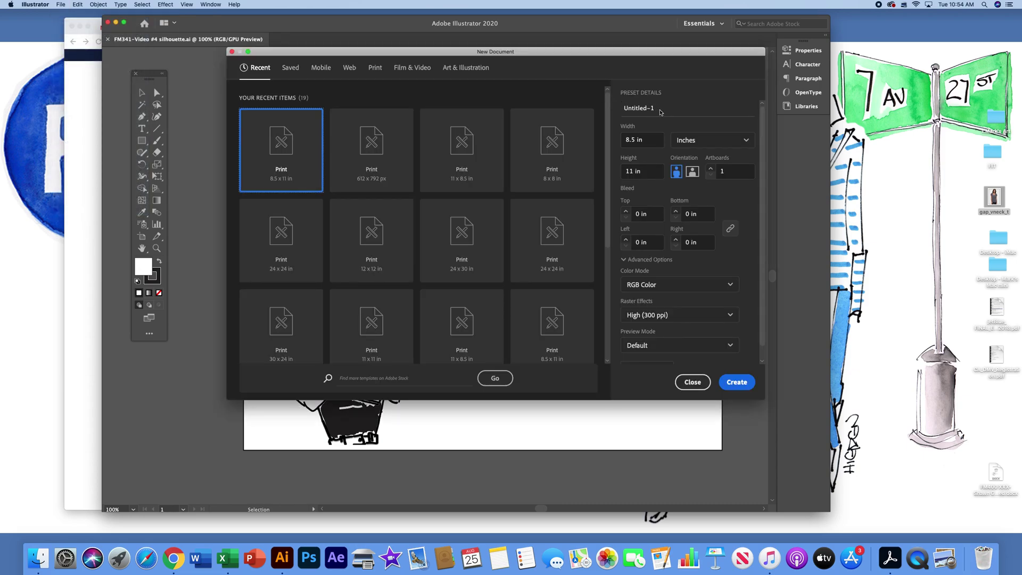
pyautogui.moveTo(654, 108); pyautogui.dragTo(620, 108)
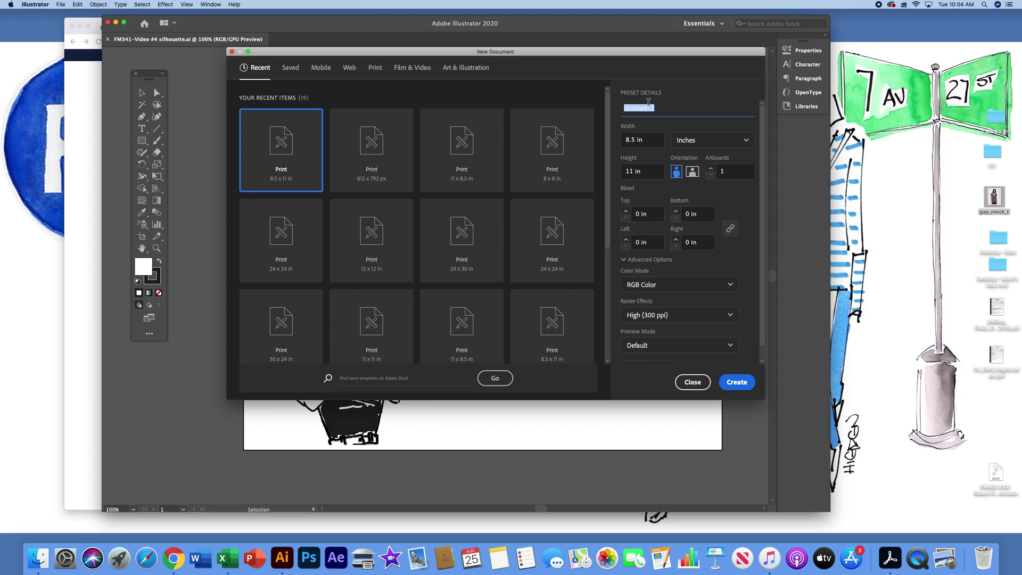
pyautogui.write('t shirt p')
pyautogui.press('BackSpace')
pyautogui.press('BackSpace')
pyautogui.write('tic')
pyautogui.click(744, 383)
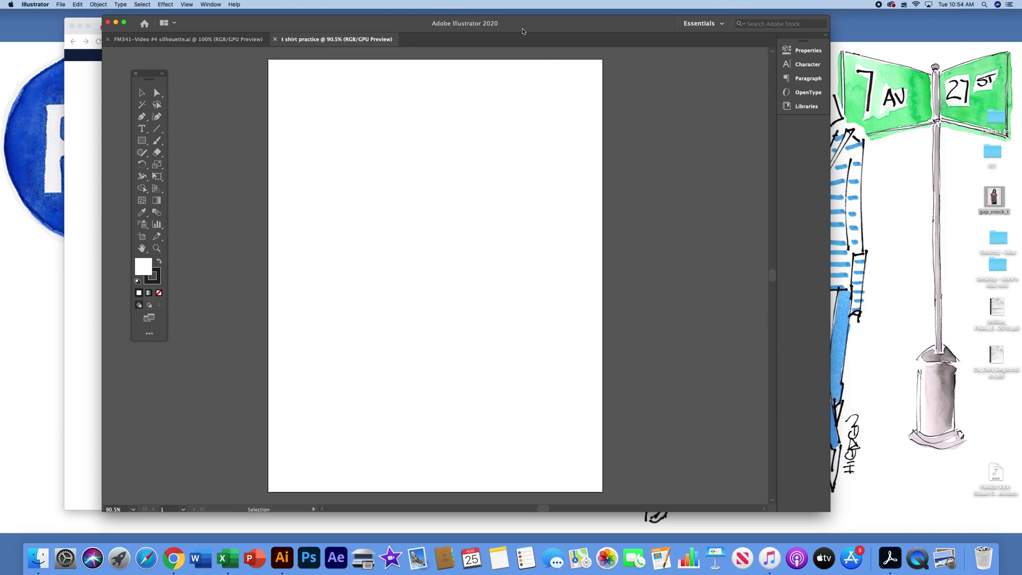
# - Show rulers along the edges of the t shirt practice document
pyautogui.moveTo(523, 27); pyautogui.dragTo(550, 28)
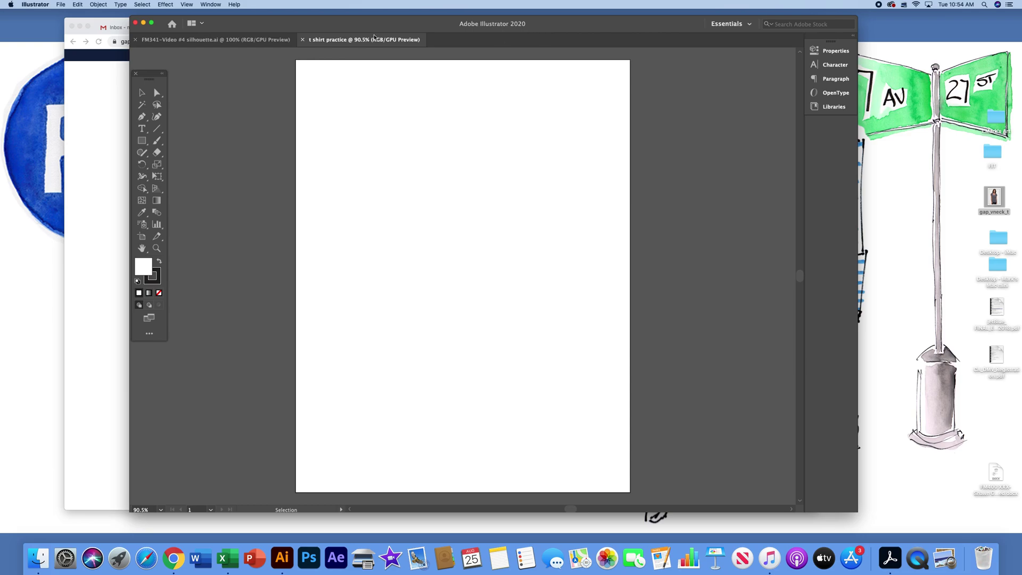
pyautogui.click(187, 4)
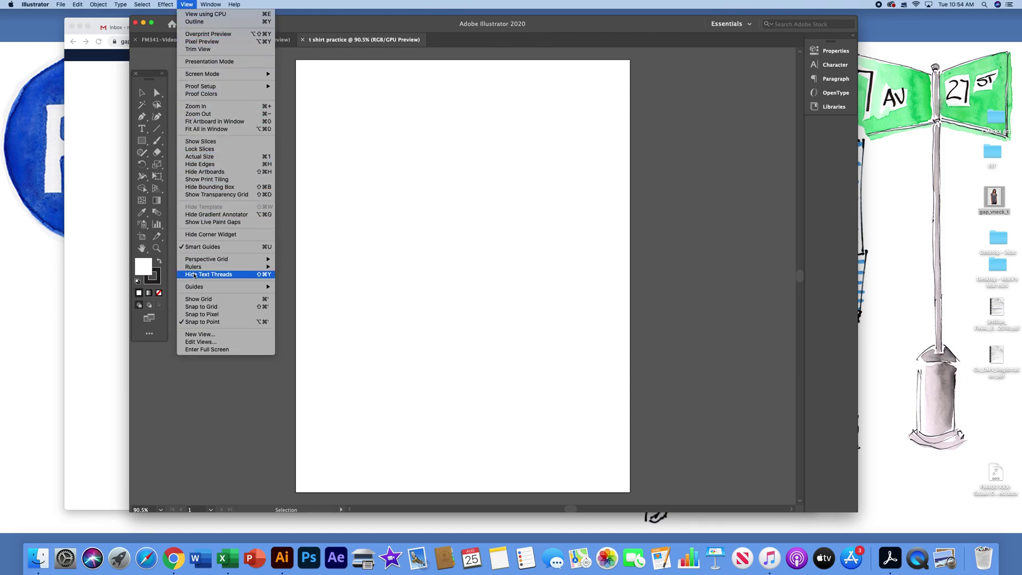
pyautogui.moveTo(202, 270)
pyautogui.click(300, 268)
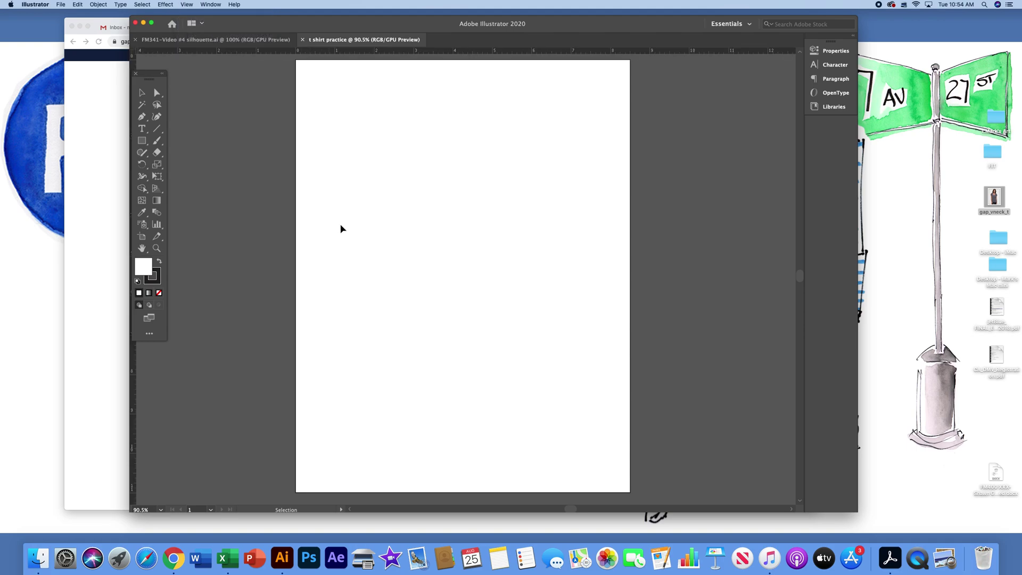
# - Turn on the grid over the artboard and move the Tools panel beside it
pyautogui.click(185, 4)
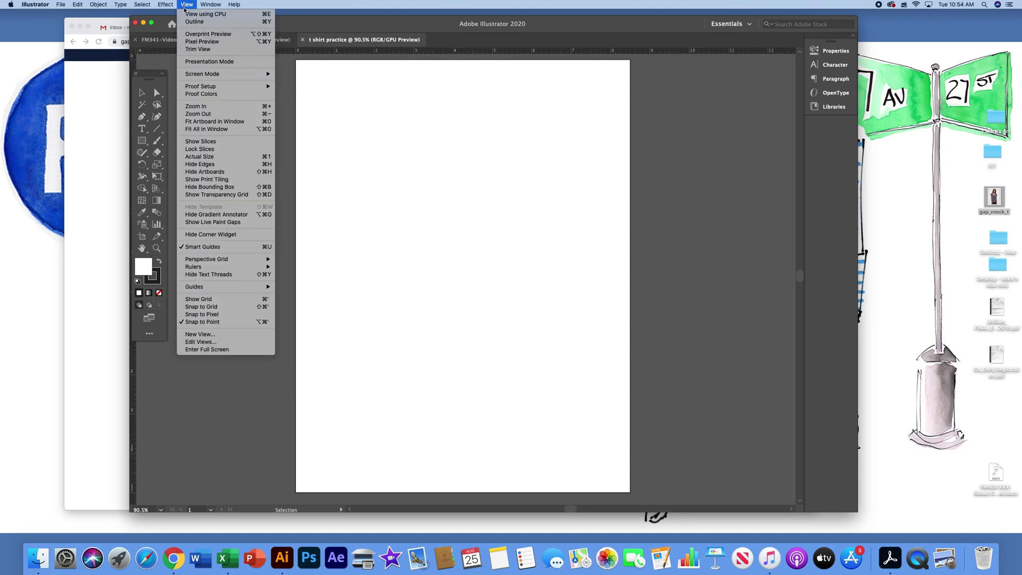
pyautogui.click(219, 301)
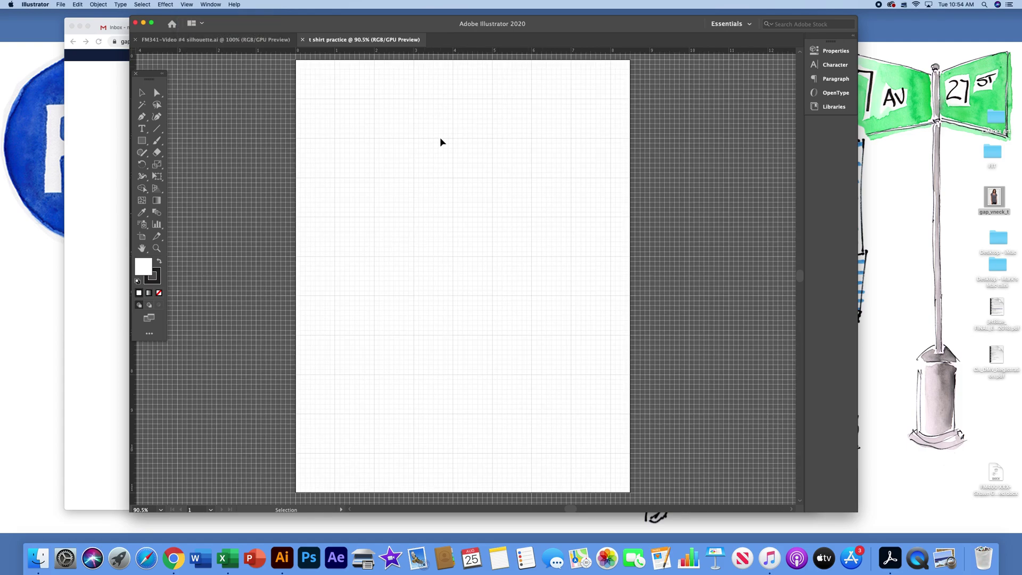
pyautogui.moveTo(154, 75); pyautogui.dragTo(187, 74)
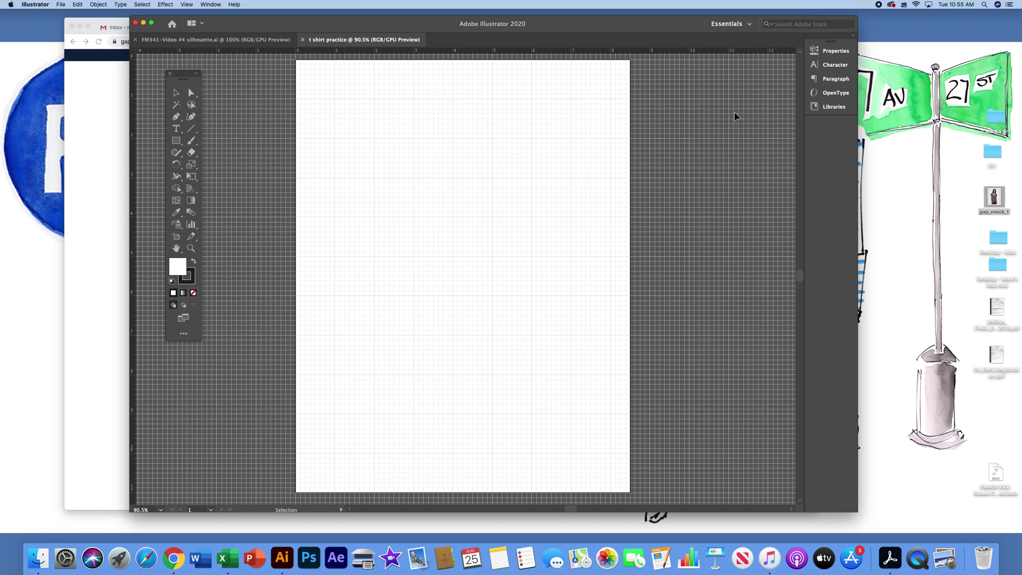
# - Open the Layers panel listing Layer 1, position it right of the artboard, and move gap_vneck_t on the desktop
pyautogui.click(209, 5)
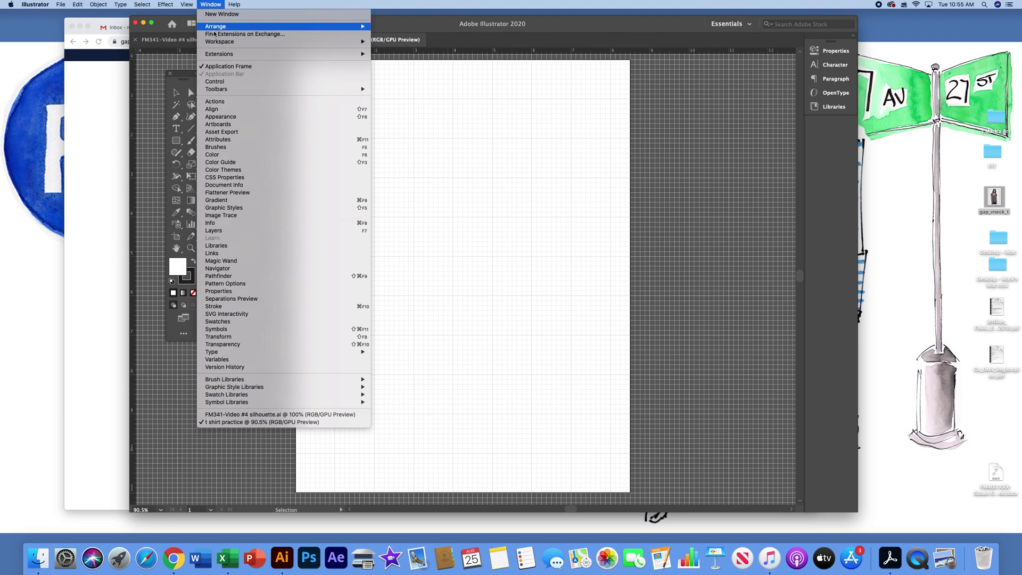
pyautogui.click(230, 232)
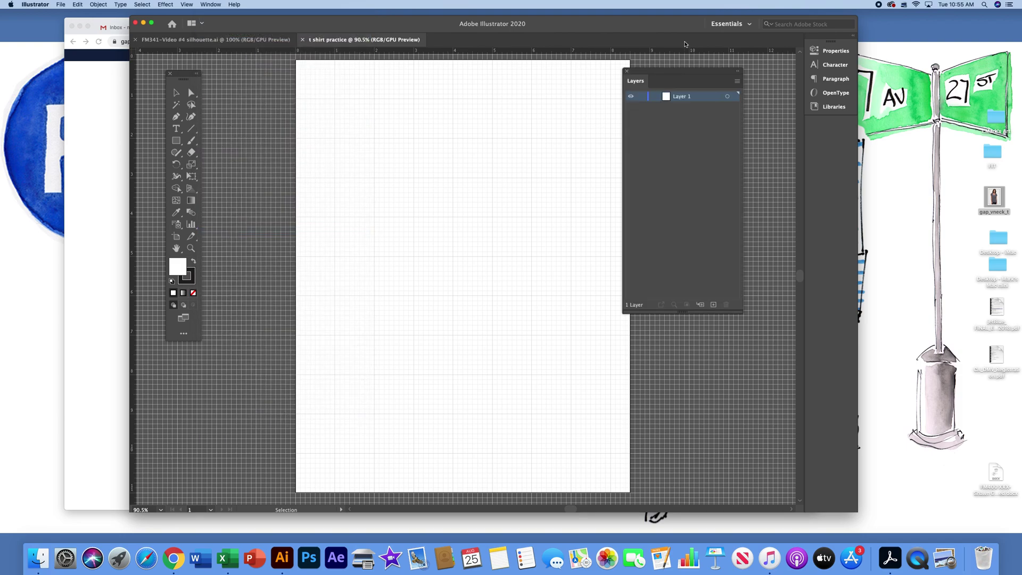
pyautogui.moveTo(689, 73); pyautogui.dragTo(723, 81)
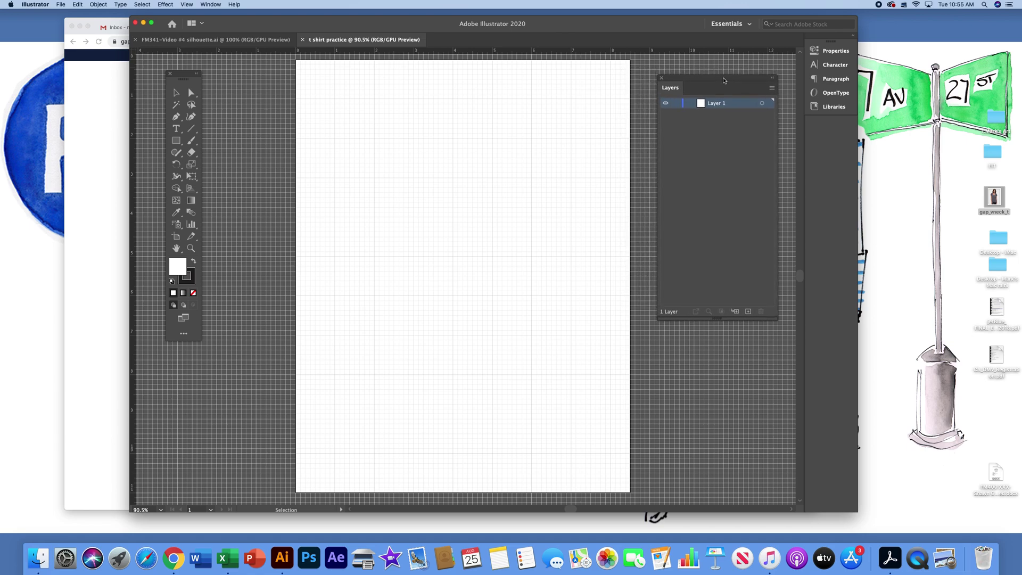
pyautogui.moveTo(994, 198); pyautogui.dragTo(920, 183)
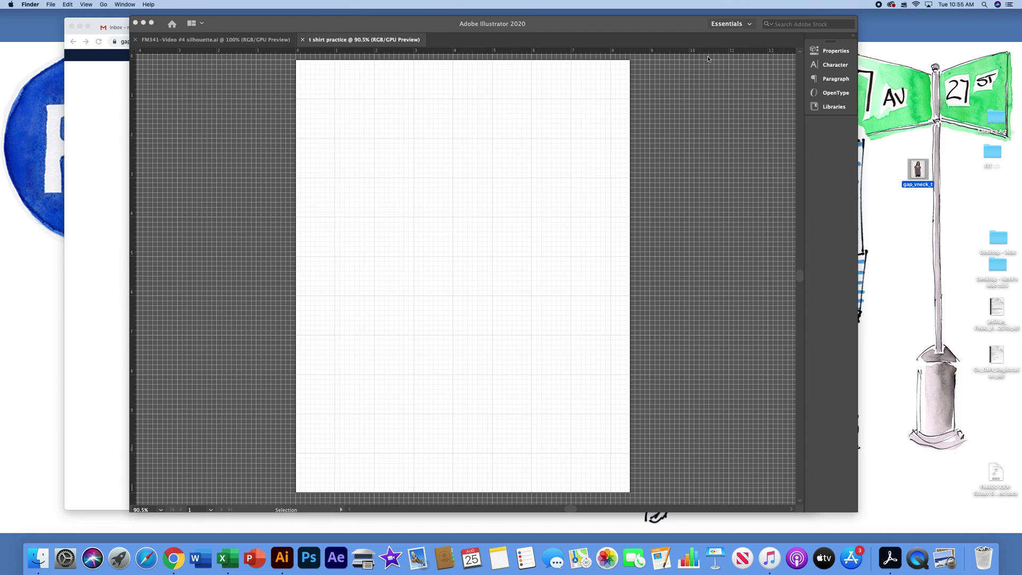
pyautogui.click(659, 28)
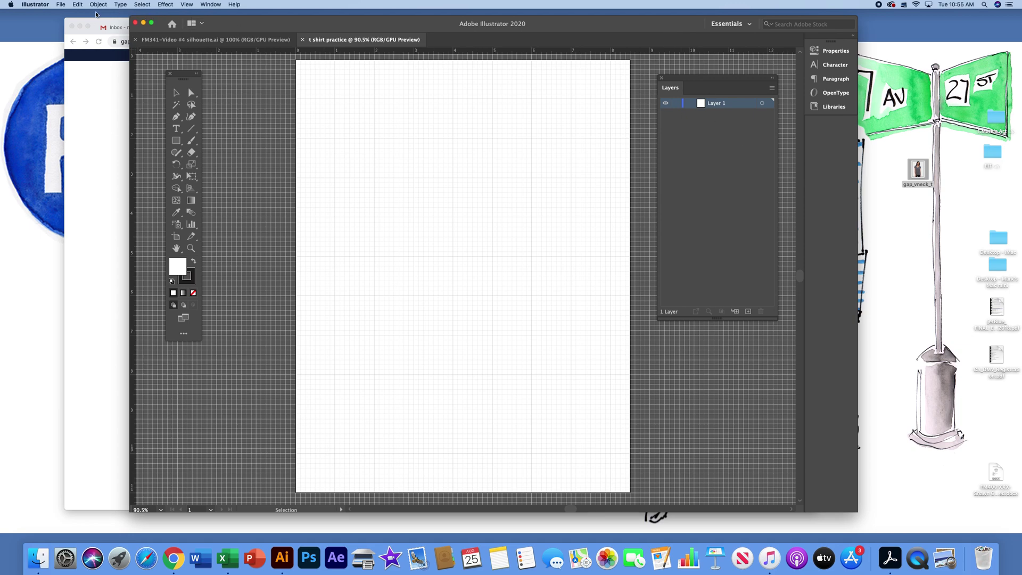
# - Load the gap_vneck_t image from the Desktop folder with File > Place
pyautogui.click(60, 6)
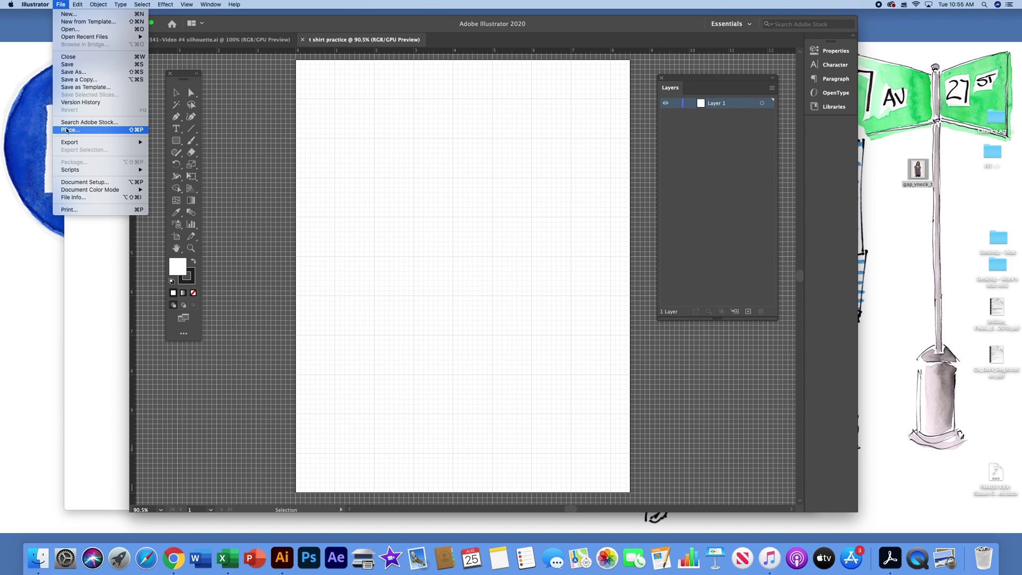
pyautogui.click(68, 131)
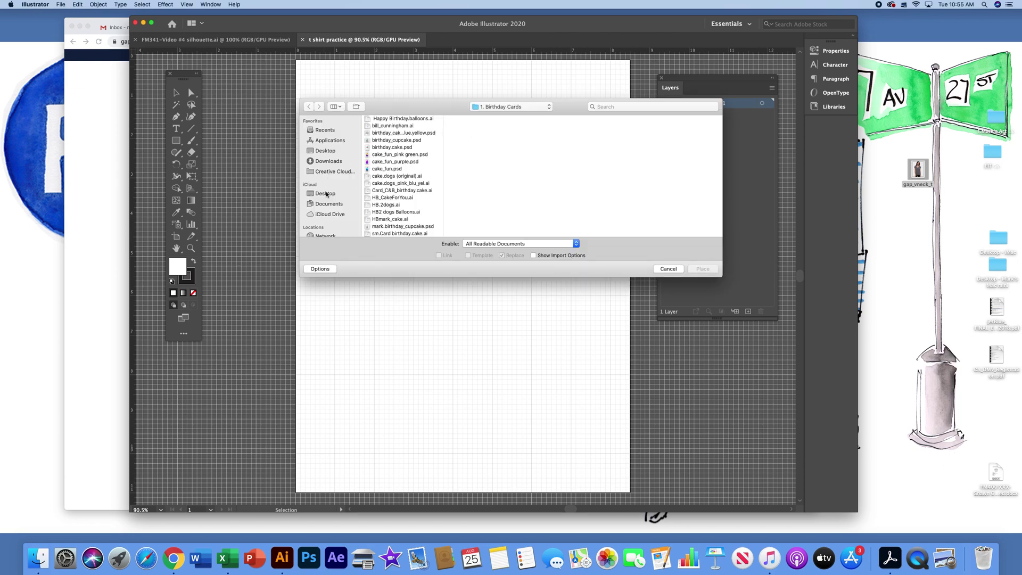
pyautogui.click(323, 193)
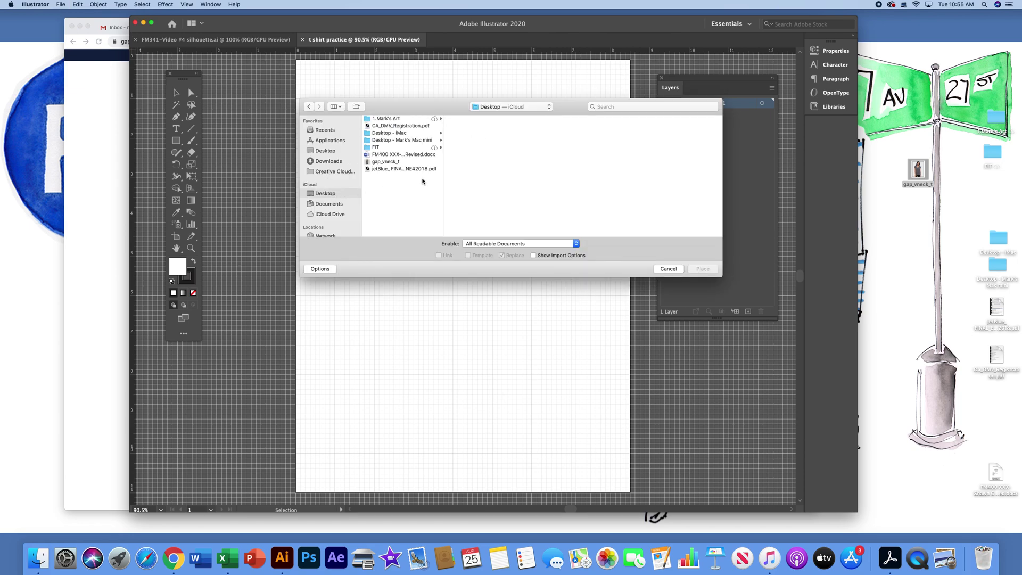
pyautogui.click(390, 162)
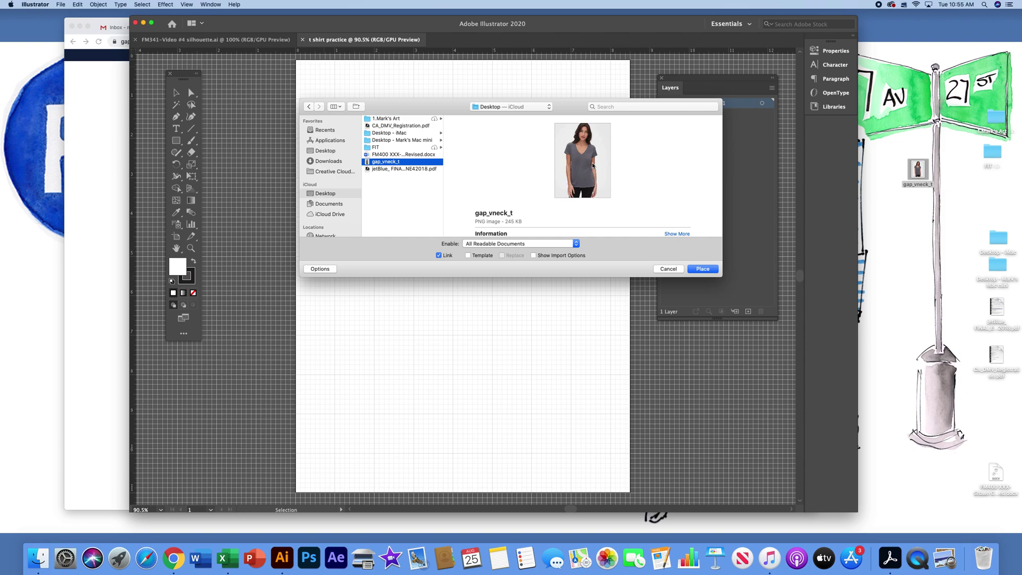
pyautogui.click(697, 269)
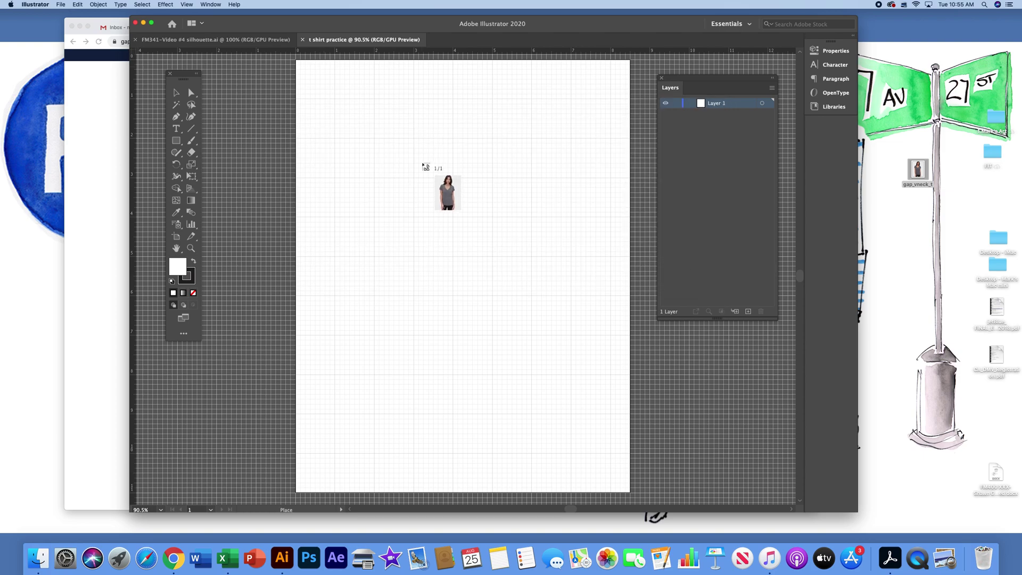
# - Drop the T-shirt photo on the artboard and scale it to about 7.24 × 9.83 in
pyautogui.click(339, 102)
pyautogui.moveTo(452, 168); pyautogui.dragTo(431, 136)
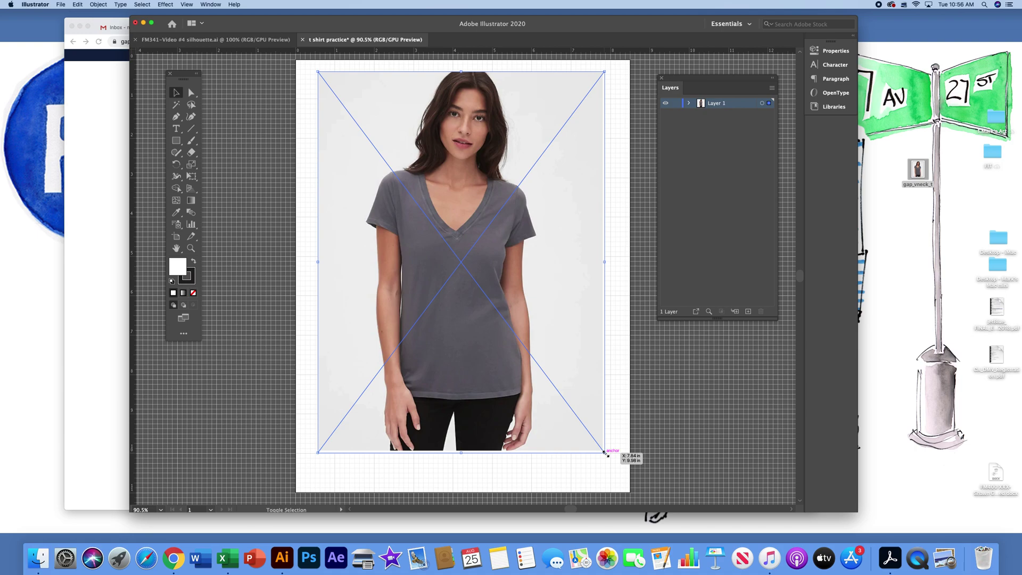
pyautogui.moveTo(606, 453)
pyautogui.mouseDown()
pyautogui.moveTo(621, 468)
pyautogui.moveTo(538, 342)
pyautogui.moveTo(621, 468)
pyautogui.moveTo(611, 454)
pyautogui.mouseUp()
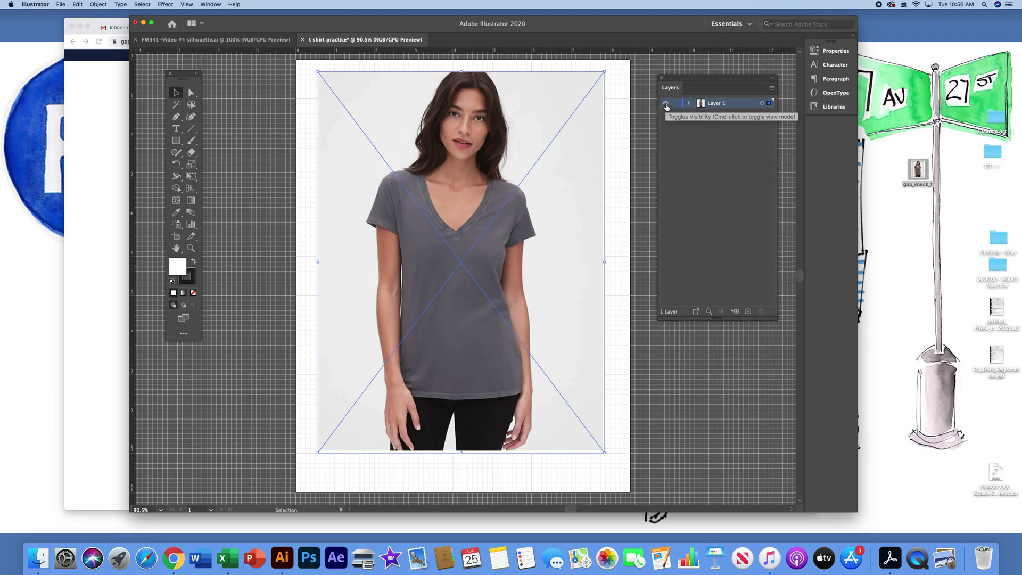
# - Preview Layer 1 in Outline view and back, deselect the photo, and lock Layer 1
pyautogui.keyDown('super'); pyautogui.click(665, 104); pyautogui.keyUp('super')
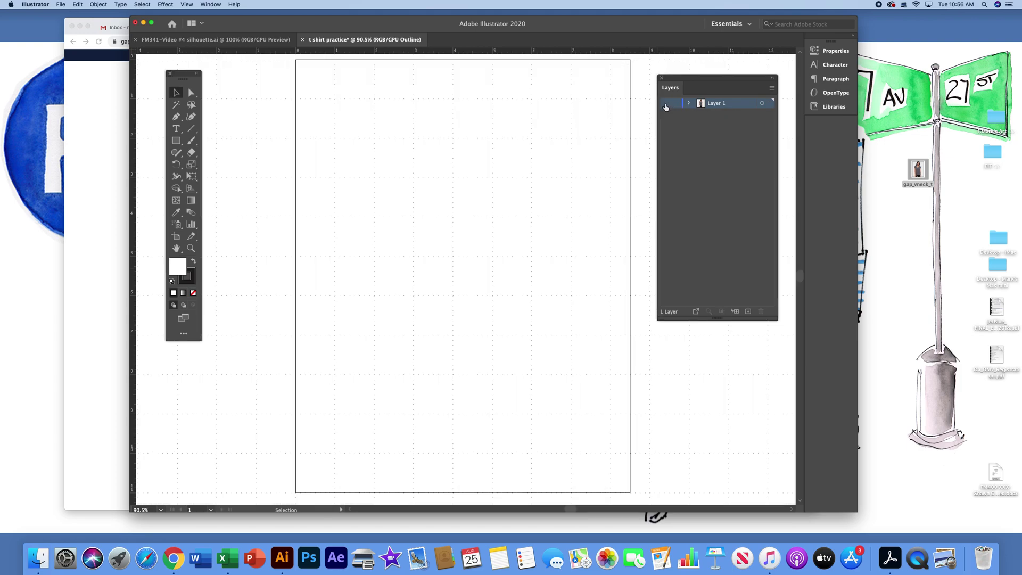
pyautogui.keyDown('super'); pyautogui.click(665, 104); pyautogui.keyUp('super')
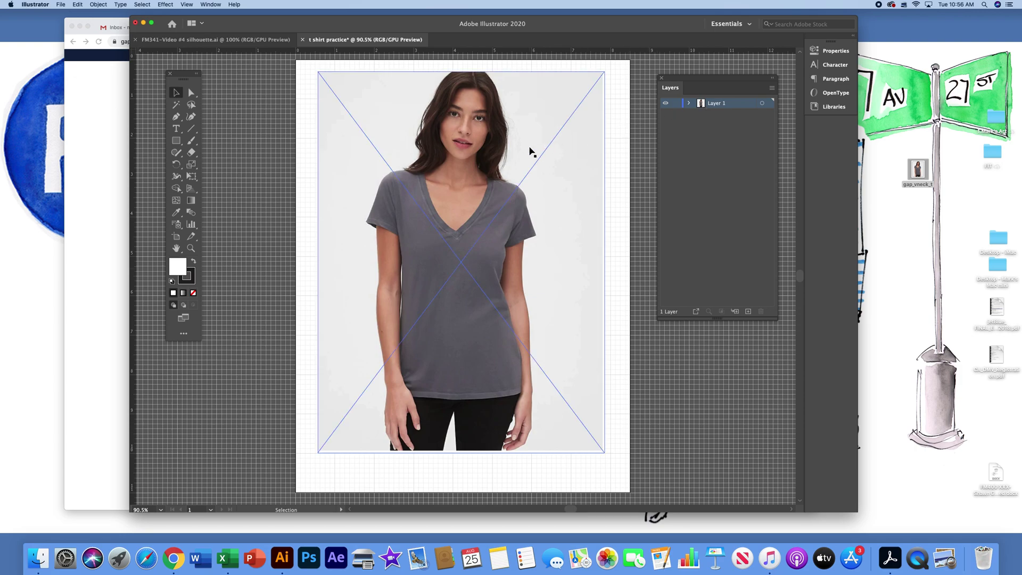
pyautogui.click(634, 139)
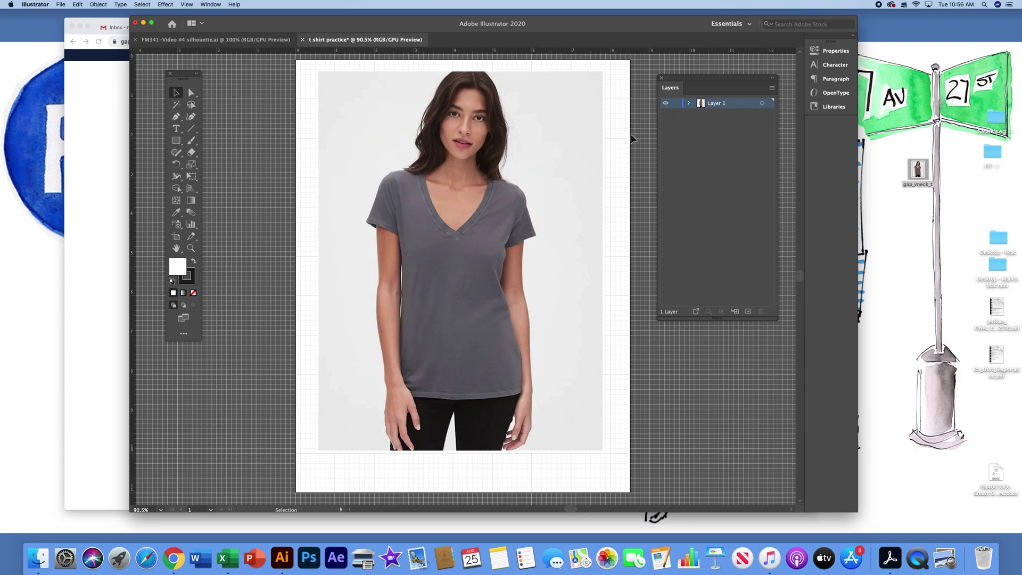
pyautogui.click(677, 103)
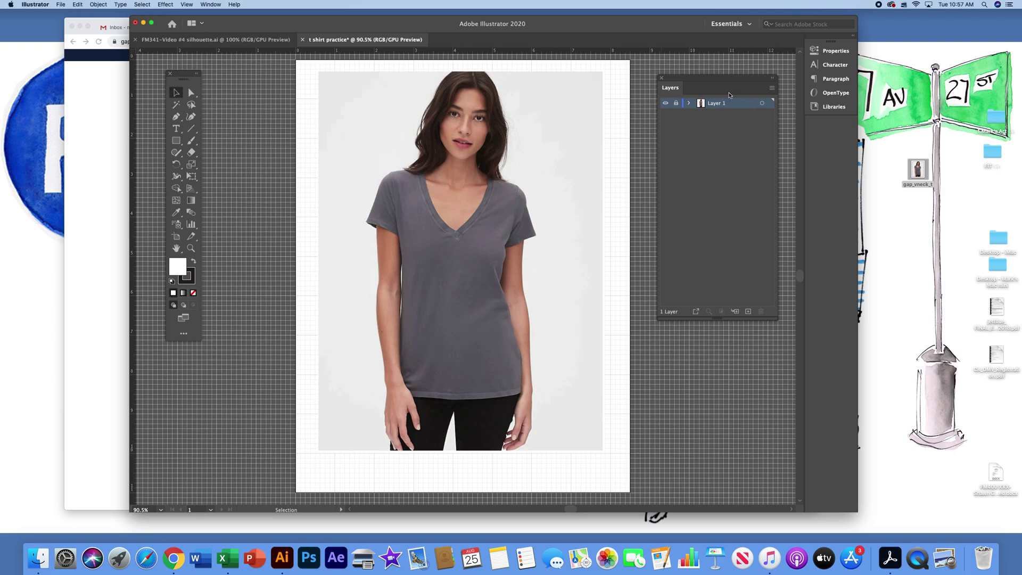
# - Add a layer named 'sketch' through the Layers panel menu's New Layer option
pyautogui.click(772, 88)
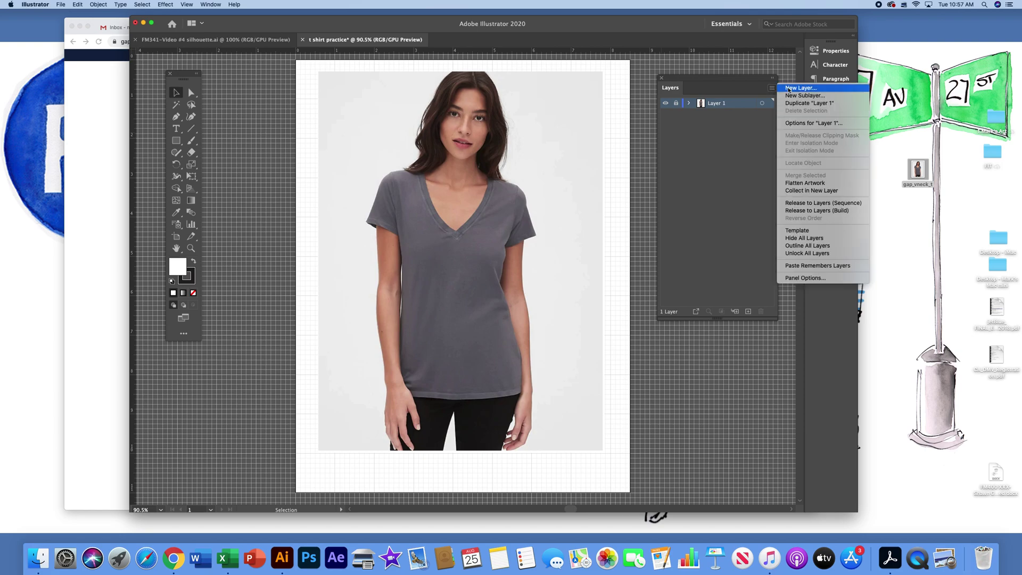
pyautogui.click(788, 88)
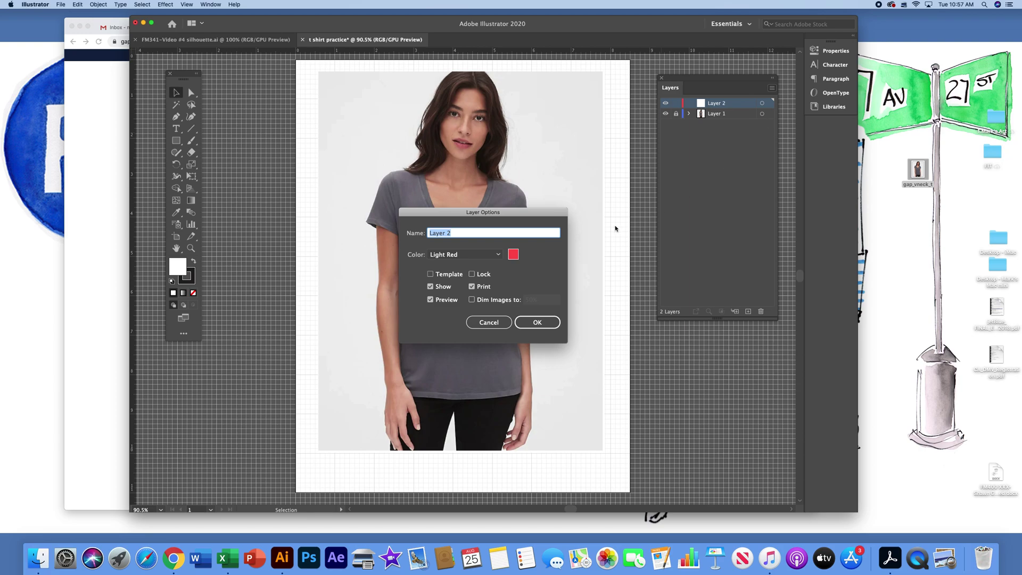
pyautogui.write('sketch')
pyautogui.click(549, 323)
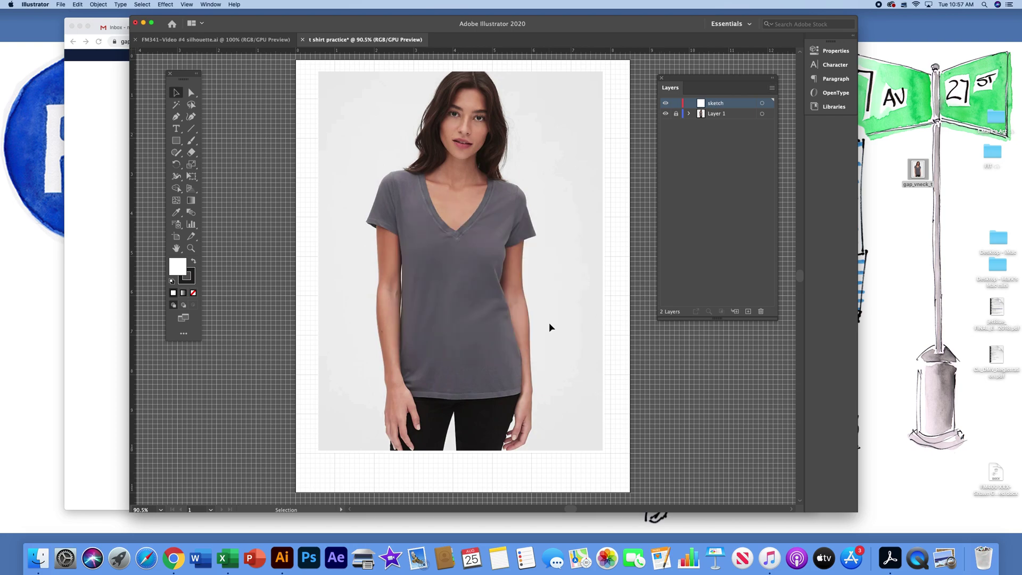